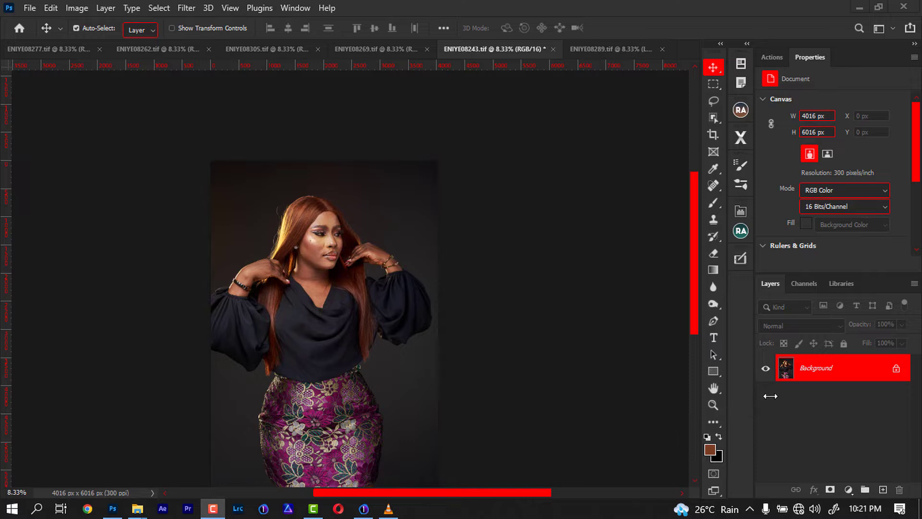
Duplicate the background layer and crop the image to a 4:5 ratio, nudging the crop frame slightly right.
{"action": "key", "text": "ctrl+j"}
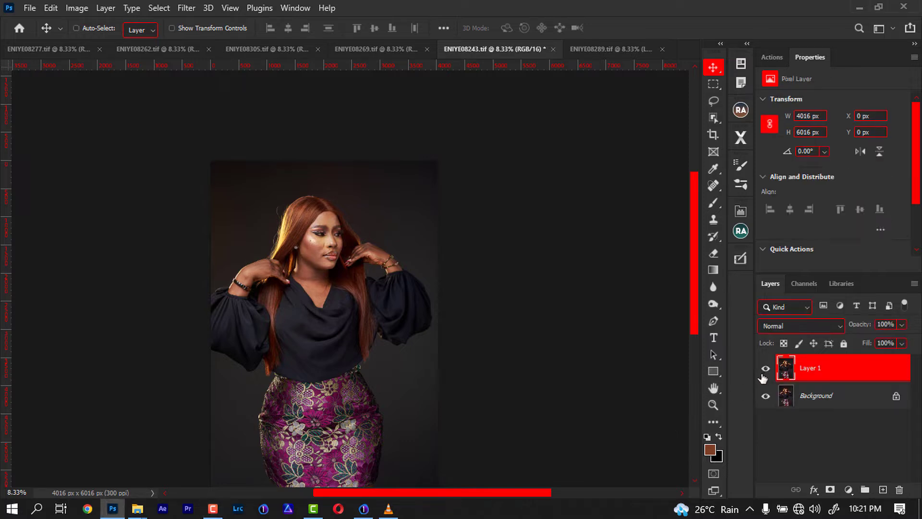
{"action": "key", "text": "c"}
{"action": "left_click_drag", "start_coordinate": [359, 379], "coordinate": [377, 389]}
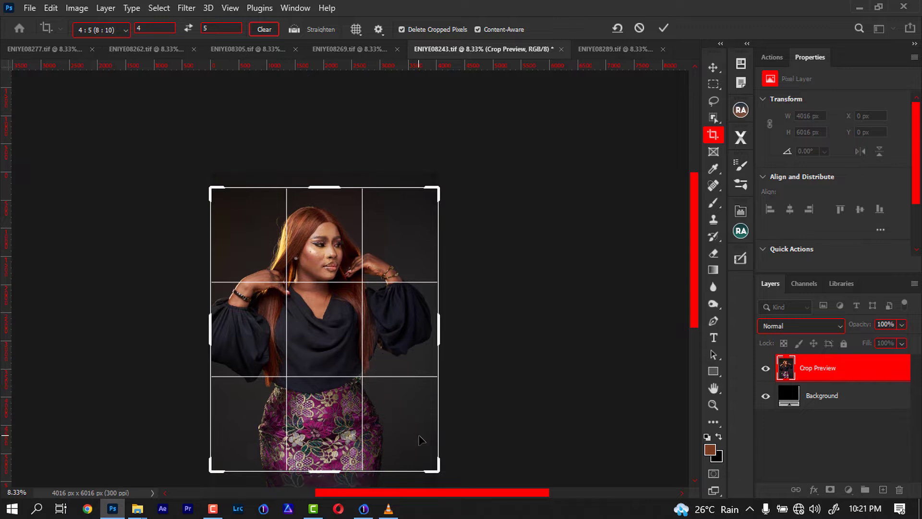
{"action": "left_click_drag", "start_coordinate": [397, 427], "coordinate": [402, 427]}
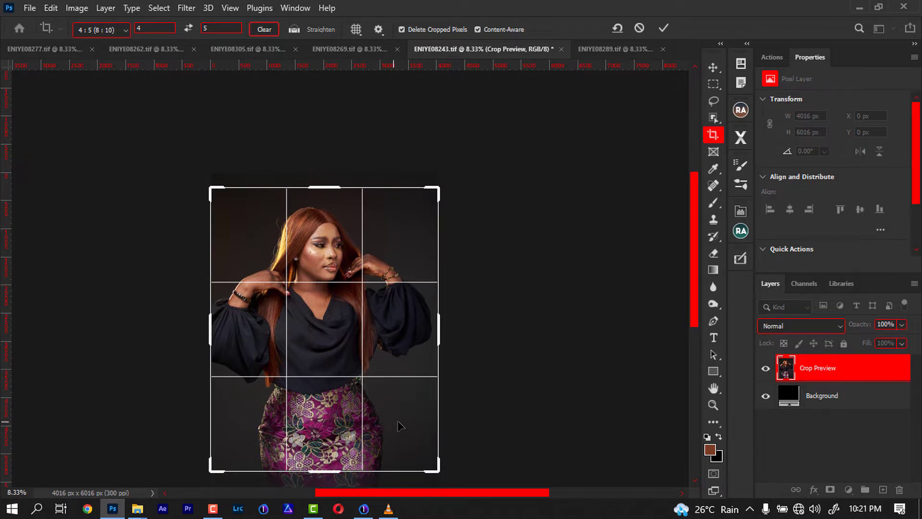
{"action": "key", "text": "Right"}
{"action": "key", "text": "Right"}
{"action": "key", "text": "Right"}
{"action": "key", "text": "Right"}
{"action": "key", "text": "Right"}
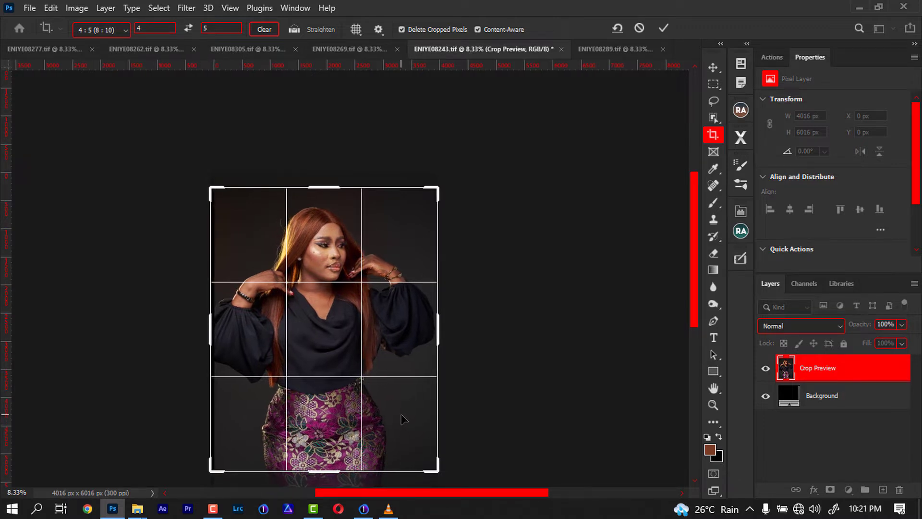
{"action": "key", "text": "Right"}
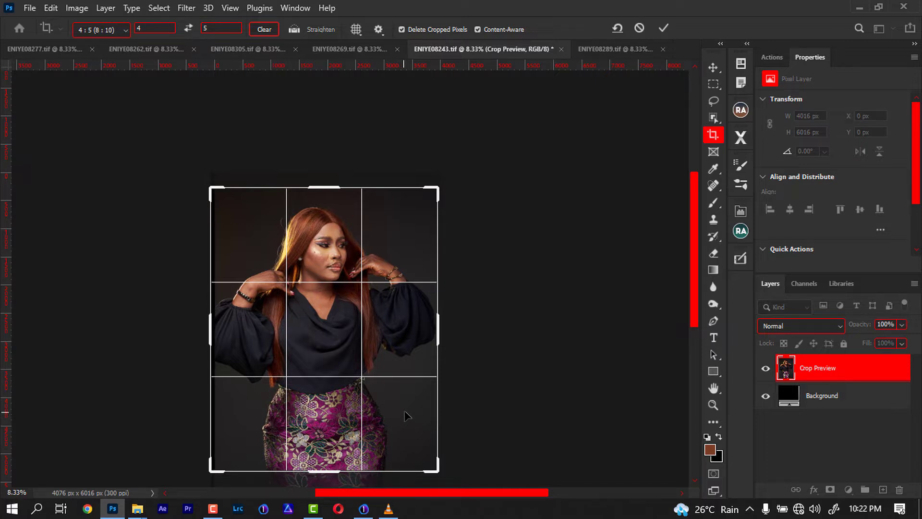
{"action": "left_click", "coordinate": [664, 28]}
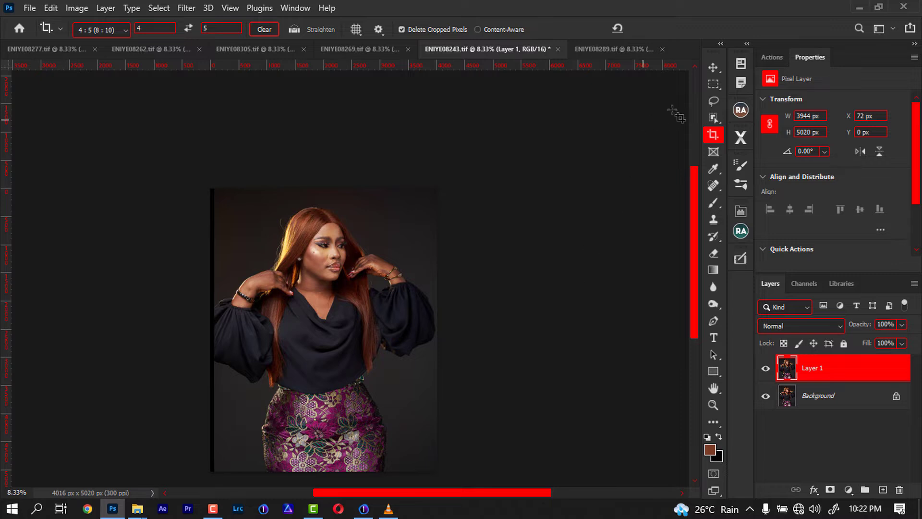
Select the model's right sleeve with the Quick Selection tool and copy it onto a new layer.
{"action": "key", "text": "w"}
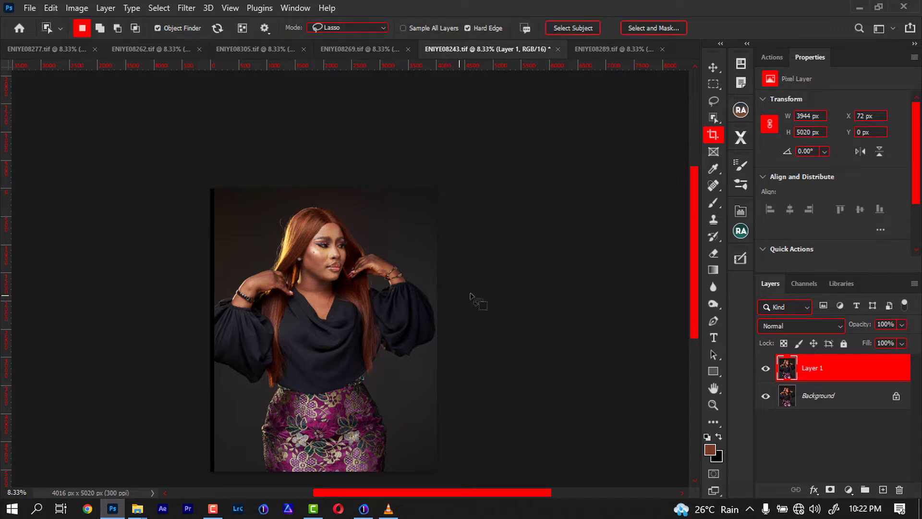
{"action": "key", "text": "shift+w"}
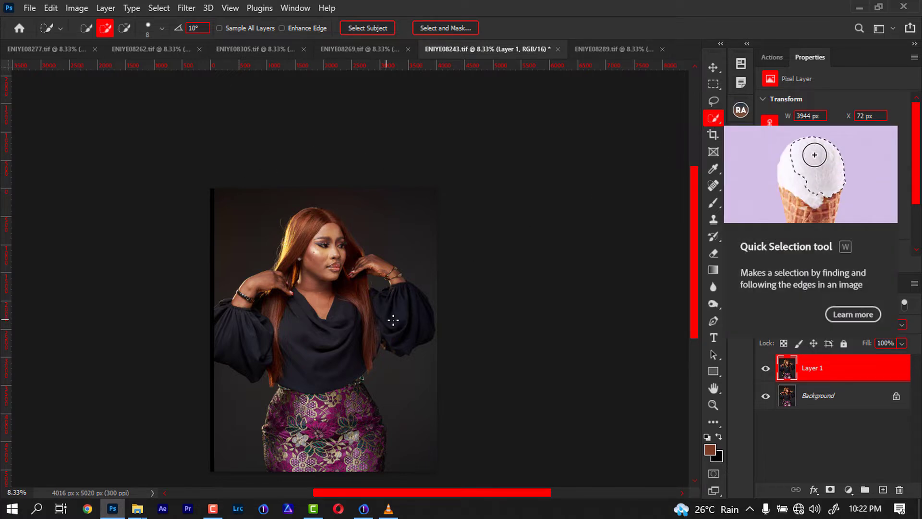
{"action": "mouse_move", "coordinate": [405, 303]}
{"action": "left_mouse_down"}
{"action": "mouse_move", "coordinate": [423, 315]}
{"action": "mouse_move", "coordinate": [421, 301]}
{"action": "mouse_move", "coordinate": [429, 331]}
{"action": "mouse_move", "coordinate": [420, 336]}
{"action": "left_mouse_up"}
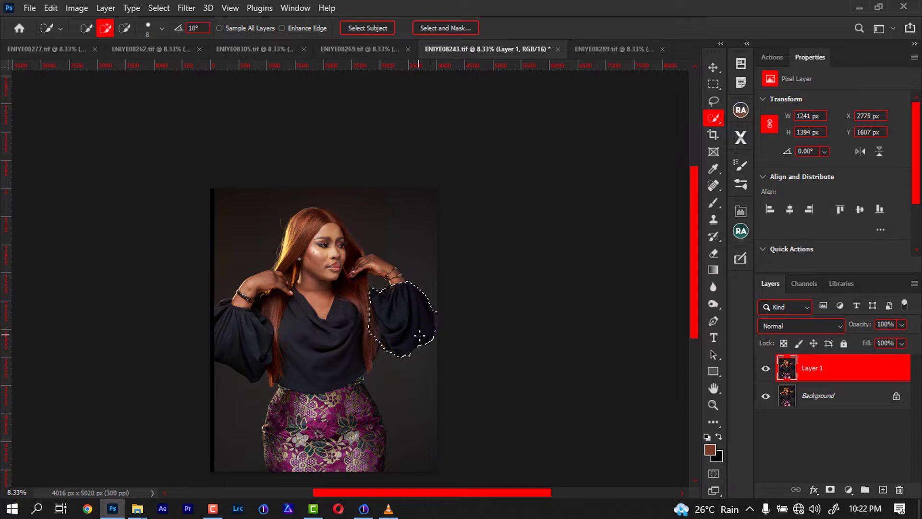
{"action": "key", "text": "alt"}
{"action": "key", "text": "ctrl+j"}
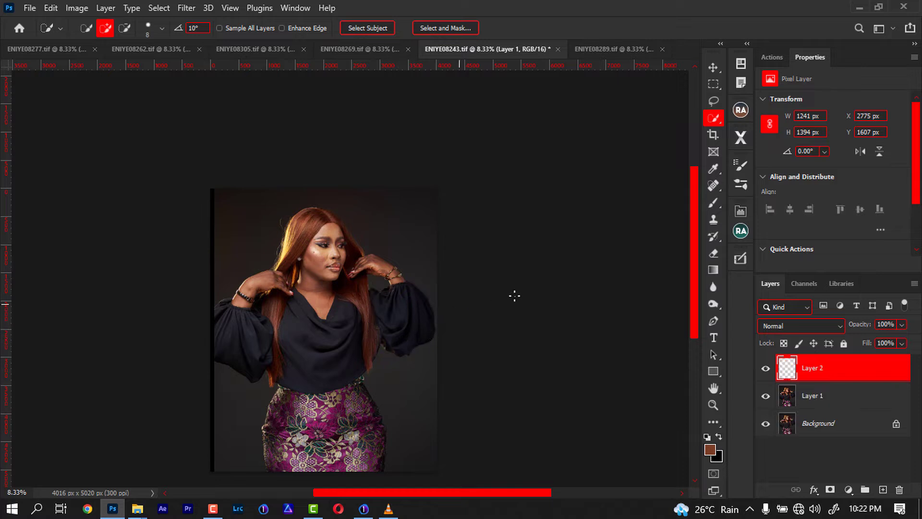
Flip the sleeve copy horizontally and position it over the left sleeve, viewing it at 50% layer opacity.
{"action": "key", "text": "ctrl+t"}
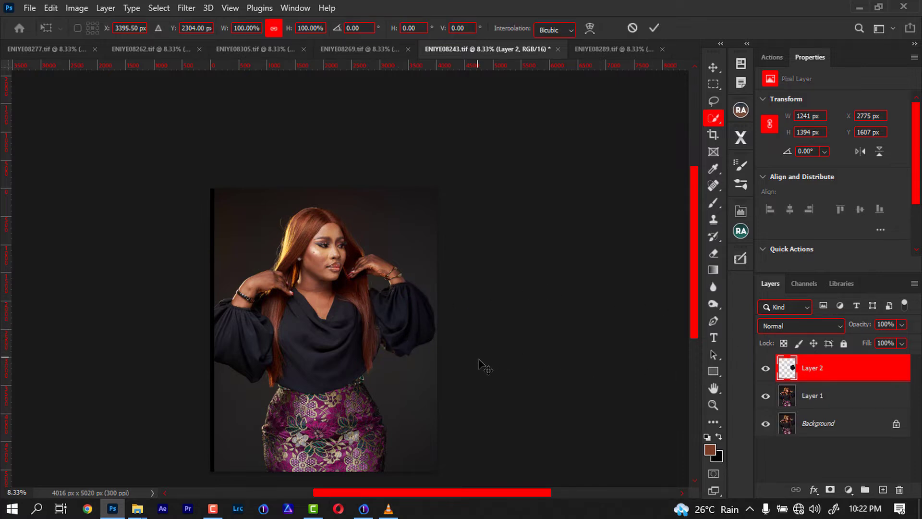
{"action": "right_click", "coordinate": [418, 308]}
{"action": "left_click", "coordinate": [472, 287]}
{"action": "left_click_drag", "start_coordinate": [414, 324], "coordinate": [238, 336]}
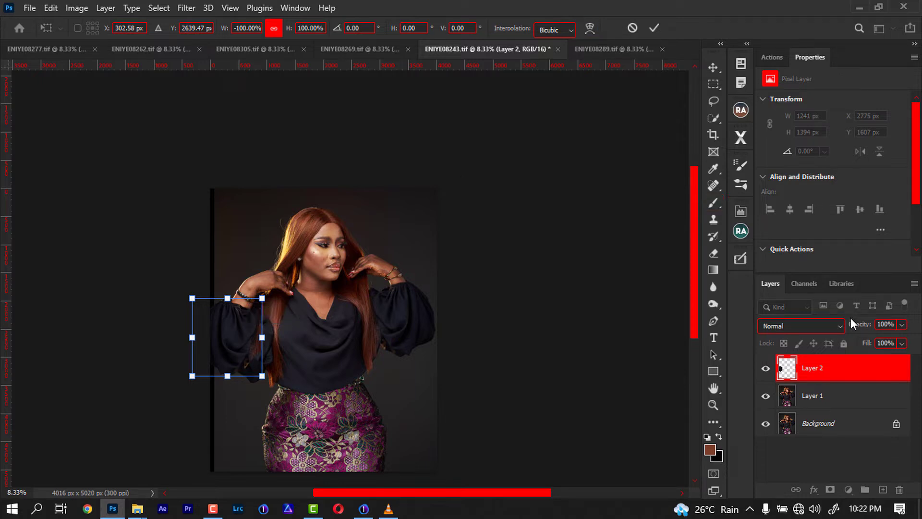
{"action": "left_click_drag", "start_coordinate": [841, 327], "coordinate": [844, 326]}
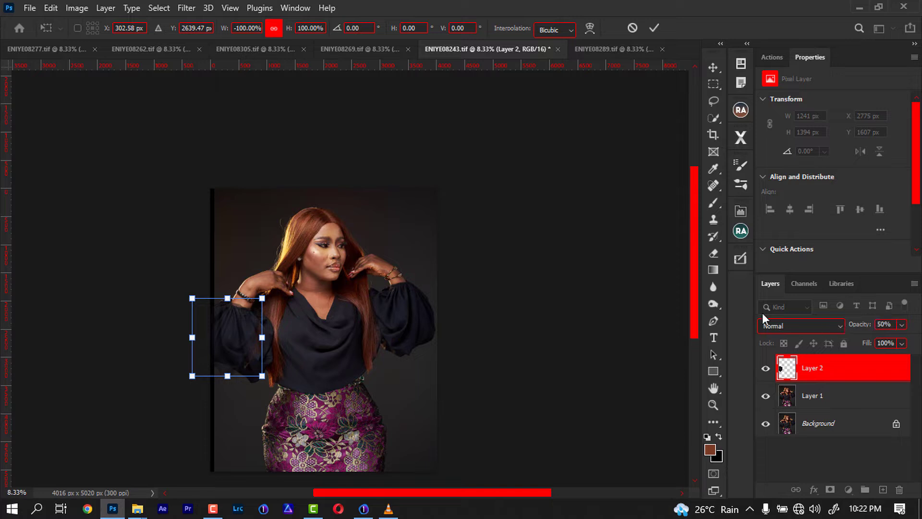
Adjust the sleeve copy's position and warp its lower edge to match the left sleeve, then commit the transform.
{"action": "mouse_move", "coordinate": [234, 334]}
{"action": "left_mouse_down"}
{"action": "mouse_move", "coordinate": [234, 346]}
{"action": "mouse_move", "coordinate": [232, 335]}
{"action": "left_mouse_up"}
{"action": "right_click", "coordinate": [232, 330]}
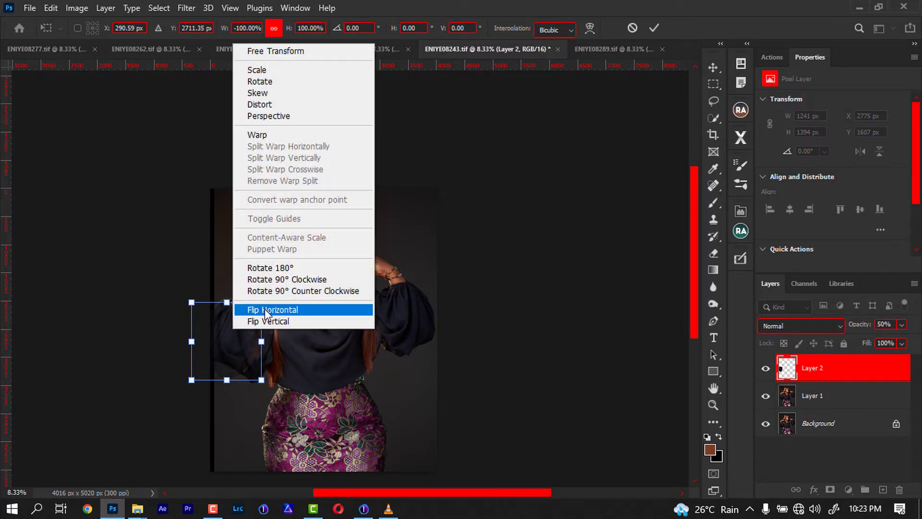
{"action": "left_click", "coordinate": [267, 135]}
{"action": "left_click_drag", "start_coordinate": [239, 382], "coordinate": [192, 377]}
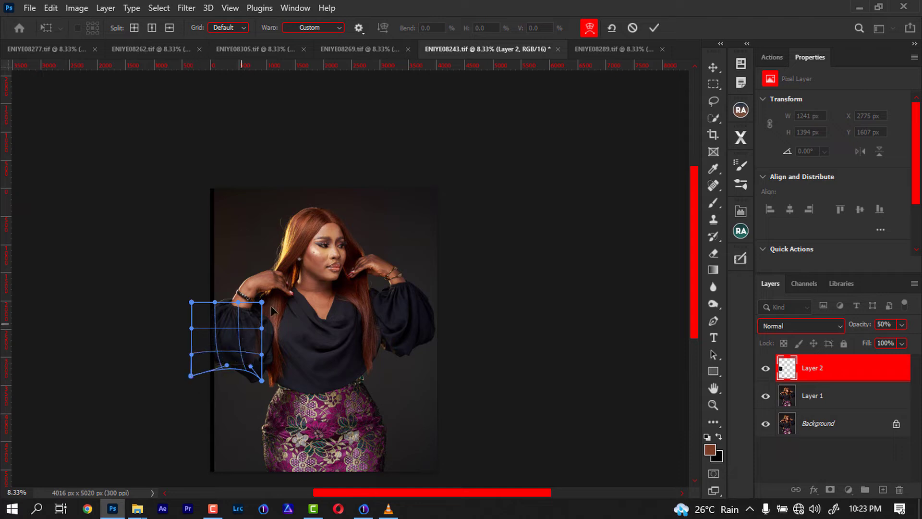
{"action": "left_click", "coordinate": [660, 30]}
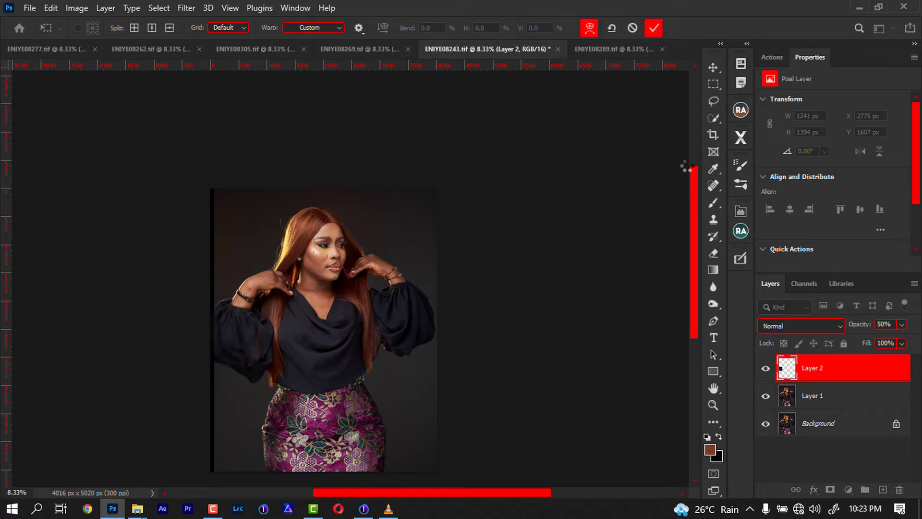
Restore the sleeve layer's opacity to 100% and stamp all visible layers into a new merged layer.
{"action": "left_click_drag", "start_coordinate": [858, 322], "coordinate": [901, 320]}
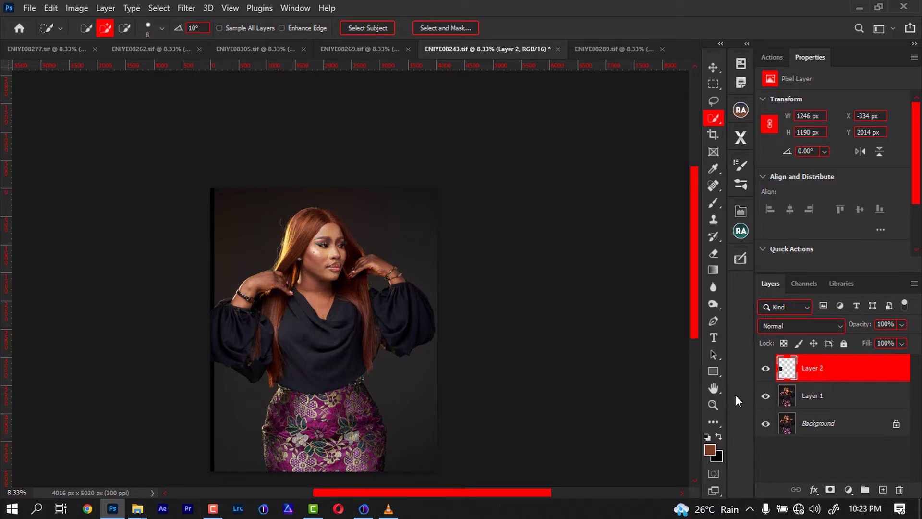
{"action": "key", "text": "ctrl+shift+alt+e"}
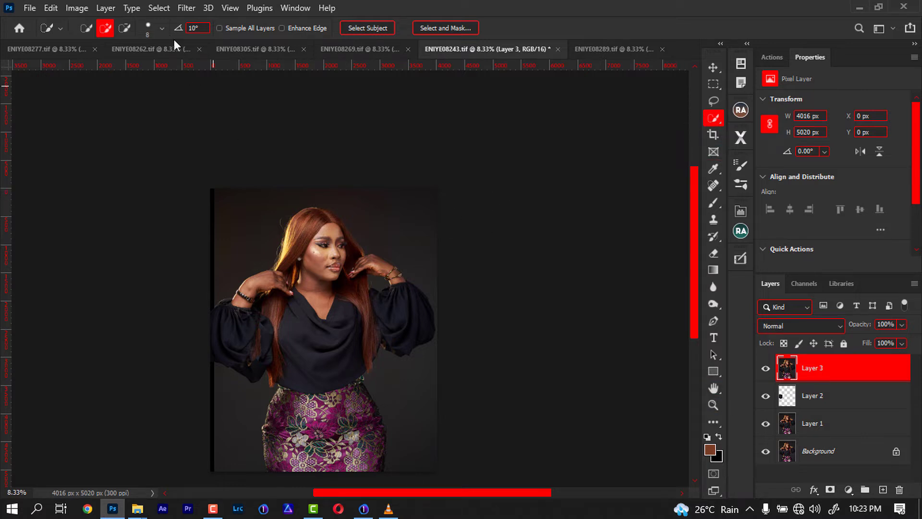
Select the subject, invert the selection, and brush over the background with a soft low-flow brush to darken it.
{"action": "left_click", "coordinate": [355, 29]}
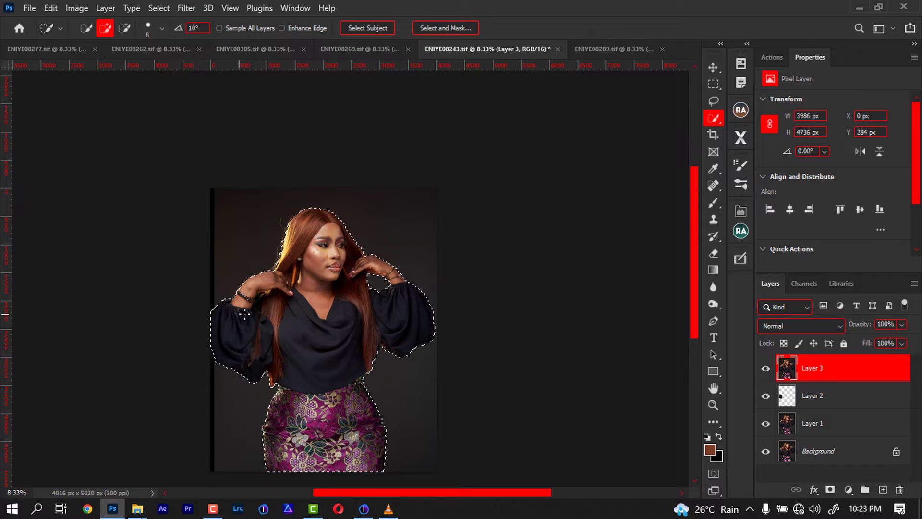
{"action": "key", "text": "ctrl+shift+i"}
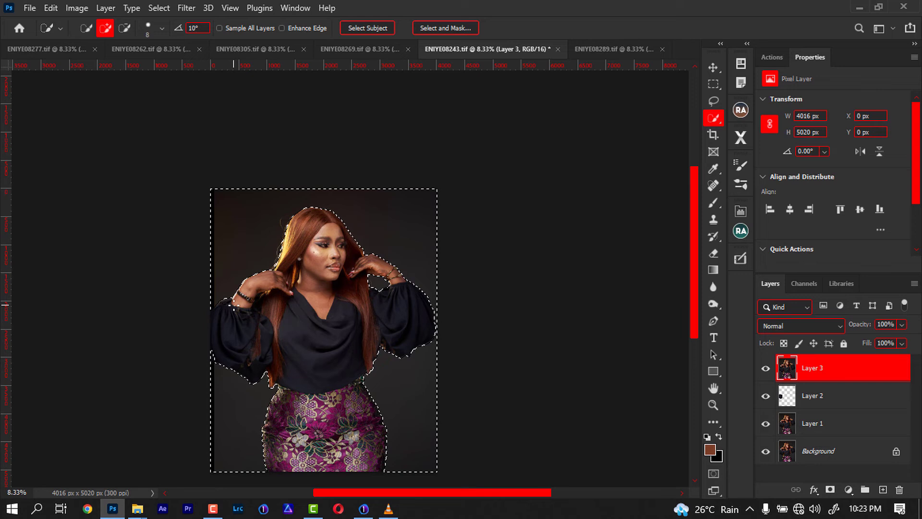
{"action": "key", "text": "b"}
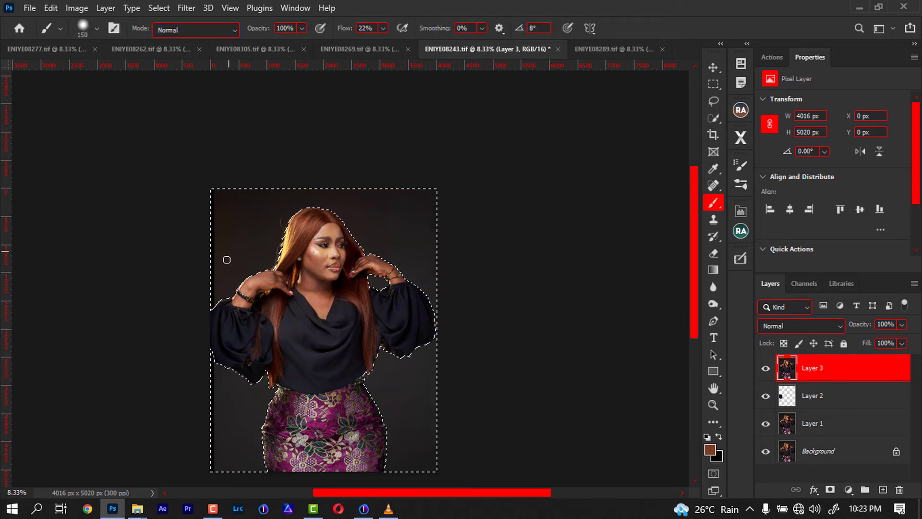
{"action": "left_click", "coordinate": [217, 297], "text": "alt"}
{"action": "left_click", "coordinate": [226, 284], "text": "alt"}
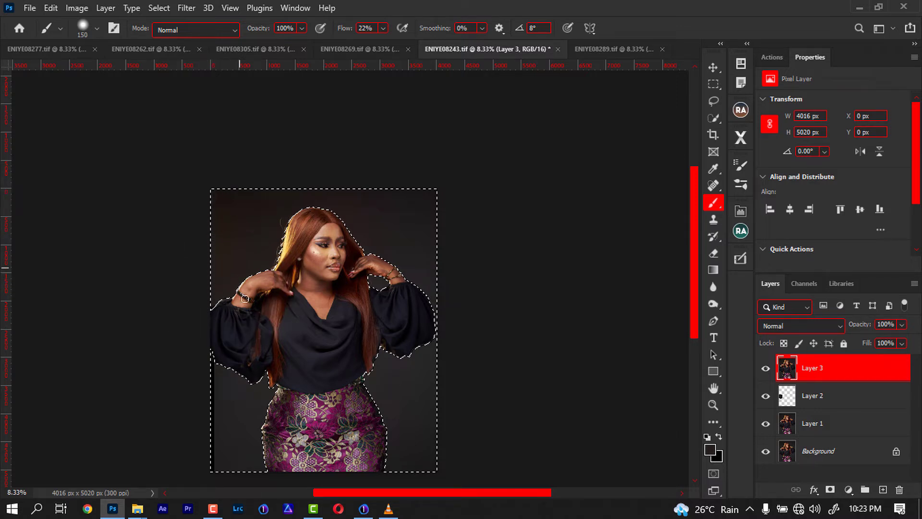
{"action": "left_click", "coordinate": [224, 221], "text": "alt"}
{"action": "left_click", "coordinate": [224, 392], "text": "alt"}
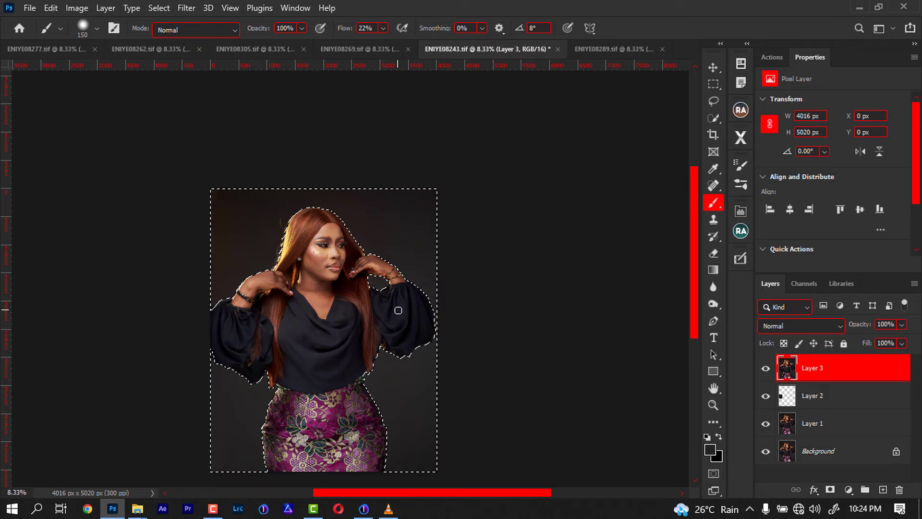
Invert the selection back to the subject and add the area beside the bracelet with the Object Selection tool.
{"action": "key", "text": "ctrl+shift+i"}
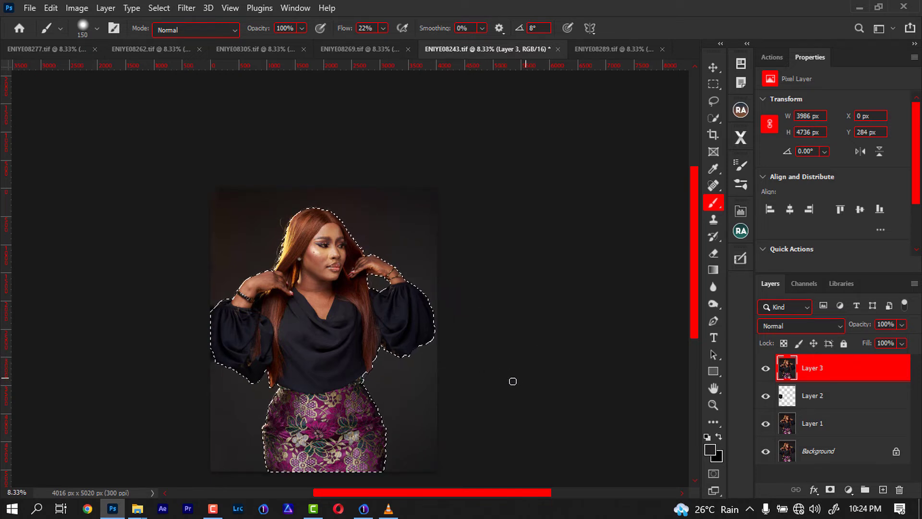
{"action": "key", "text": "ctrl+plus"}
{"action": "key", "text": "ctrl+plus"}
{"action": "left_click_drag", "start_coordinate": [249, 265], "coordinate": [461, 290]}
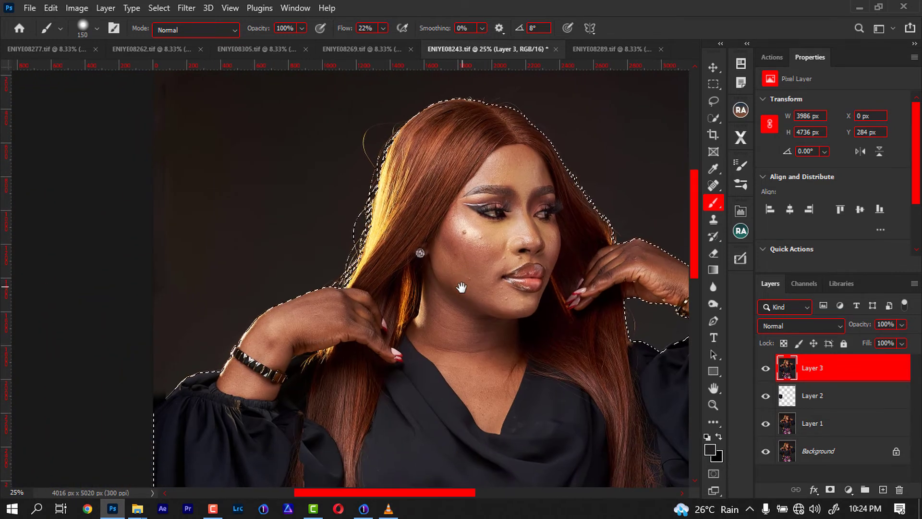
{"action": "key", "text": "w"}
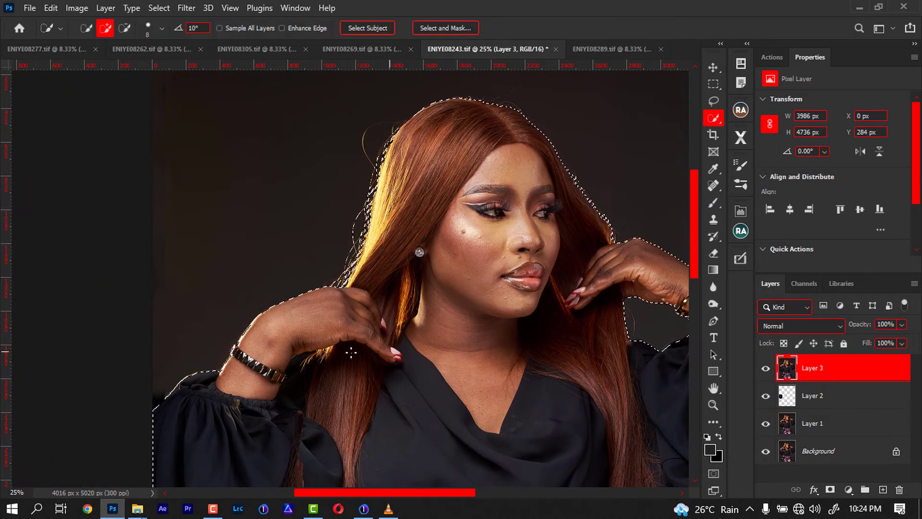
{"action": "key", "text": "shift+w"}
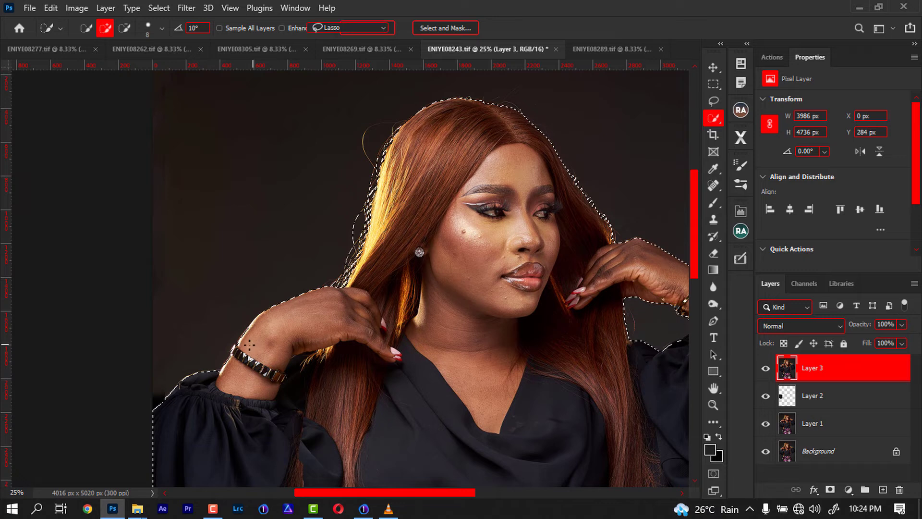
{"action": "key", "text": "shift"}
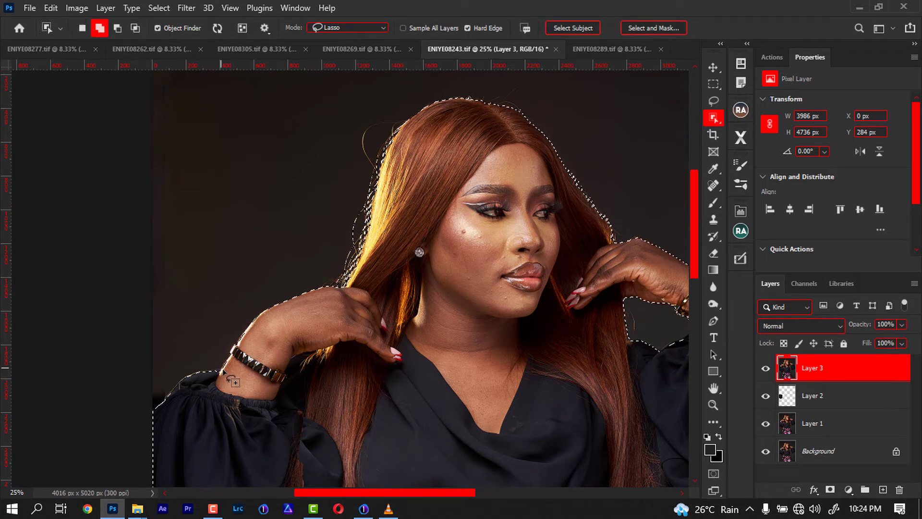
{"action": "mouse_move", "coordinate": [217, 372]}
{"action": "left_mouse_down"}
{"action": "mouse_move", "coordinate": [190, 375]}
{"action": "mouse_move", "coordinate": [219, 388]}
{"action": "mouse_move", "coordinate": [229, 380]}
{"action": "left_mouse_up"}
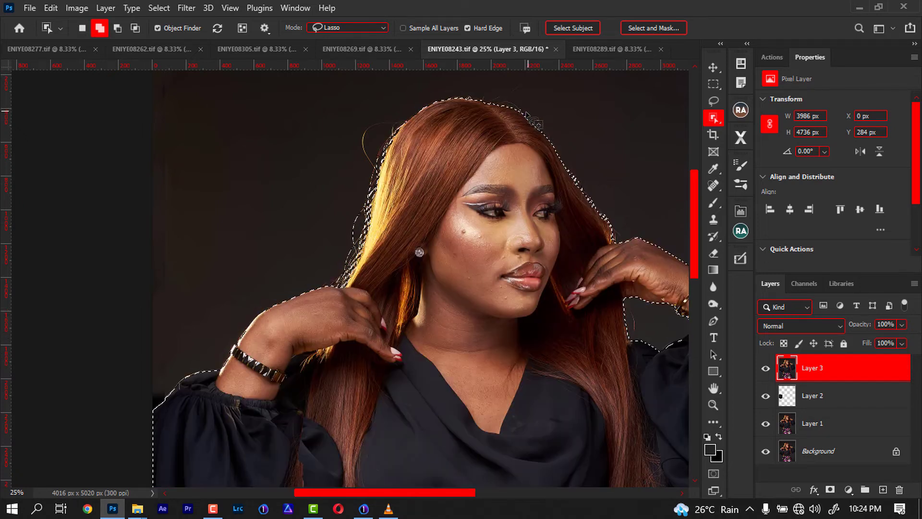
Refine the subject selection around the hair and blouse edges with the Object Selection tool.
{"action": "left_click_drag", "start_coordinate": [475, 99], "coordinate": [502, 124]}
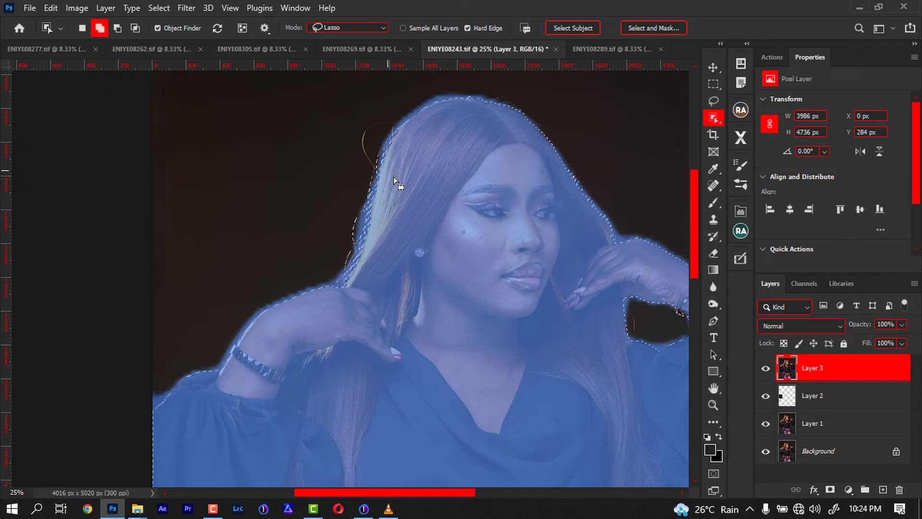
{"action": "mouse_move", "coordinate": [541, 212]}
{"action": "left_mouse_down"}
{"action": "mouse_move", "coordinate": [445, 204]}
{"action": "mouse_move", "coordinate": [457, 200]}
{"action": "mouse_move", "coordinate": [434, 227]}
{"action": "mouse_move", "coordinate": [346, 162]}
{"action": "left_mouse_up"}
{"action": "mouse_move", "coordinate": [472, 257]}
{"action": "left_mouse_down"}
{"action": "mouse_move", "coordinate": [448, 226]}
{"action": "mouse_move", "coordinate": [469, 226]}
{"action": "mouse_move", "coordinate": [455, 242]}
{"action": "mouse_move", "coordinate": [486, 222]}
{"action": "left_mouse_up"}
{"action": "mouse_move", "coordinate": [500, 304]}
{"action": "left_mouse_down"}
{"action": "mouse_move", "coordinate": [491, 302]}
{"action": "mouse_move", "coordinate": [475, 200]}
{"action": "left_mouse_up"}
{"action": "mouse_move", "coordinate": [390, 304]}
{"action": "left_mouse_down"}
{"action": "mouse_move", "coordinate": [404, 265]}
{"action": "mouse_move", "coordinate": [466, 296]}
{"action": "left_mouse_up"}
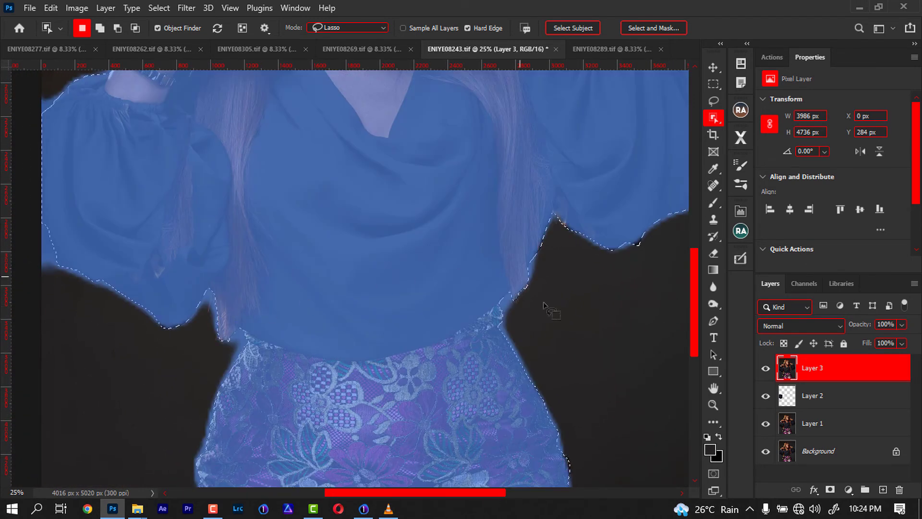
{"action": "left_click_drag", "start_coordinate": [265, 307], "coordinate": [368, 295]}
{"action": "left_click_drag", "start_coordinate": [427, 164], "coordinate": [354, 216]}
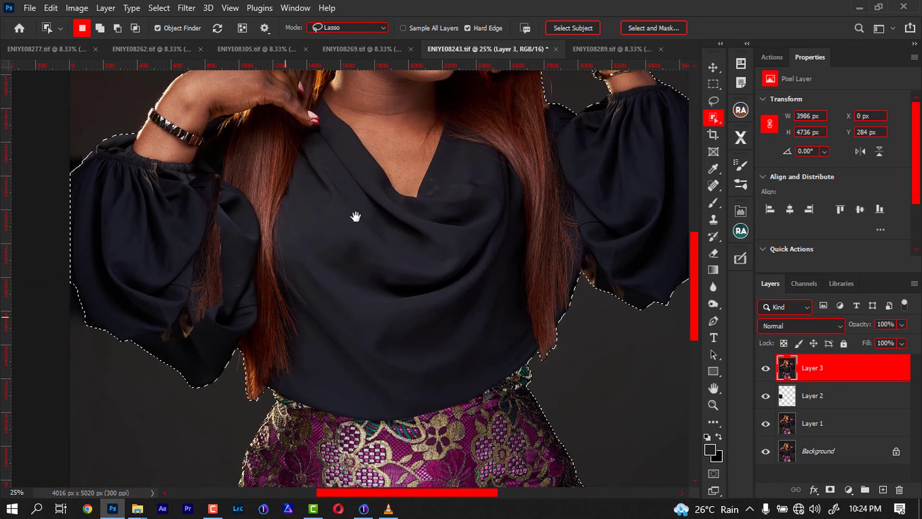
Open Select and Mask on the selection and enlarge the Refine Edge brush to size 70.
{"action": "left_click", "coordinate": [649, 31]}
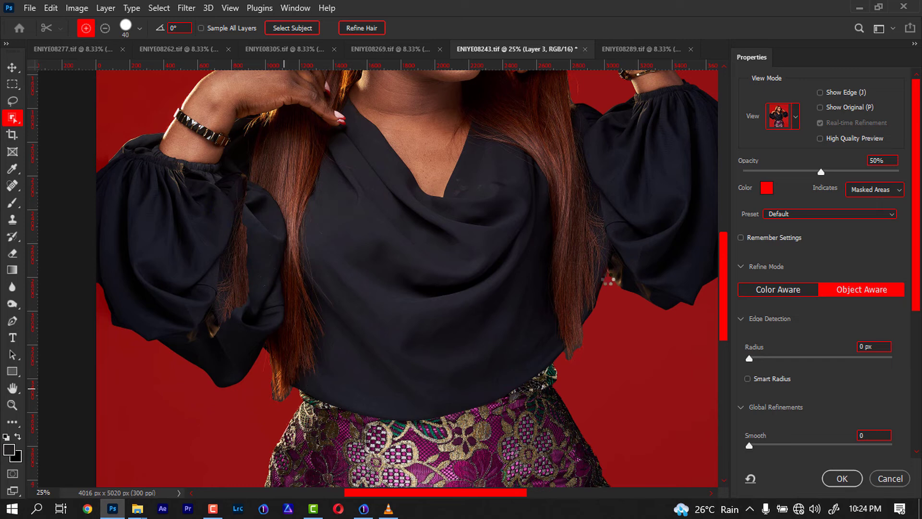
{"action": "left_click_drag", "start_coordinate": [570, 352], "coordinate": [572, 347]}
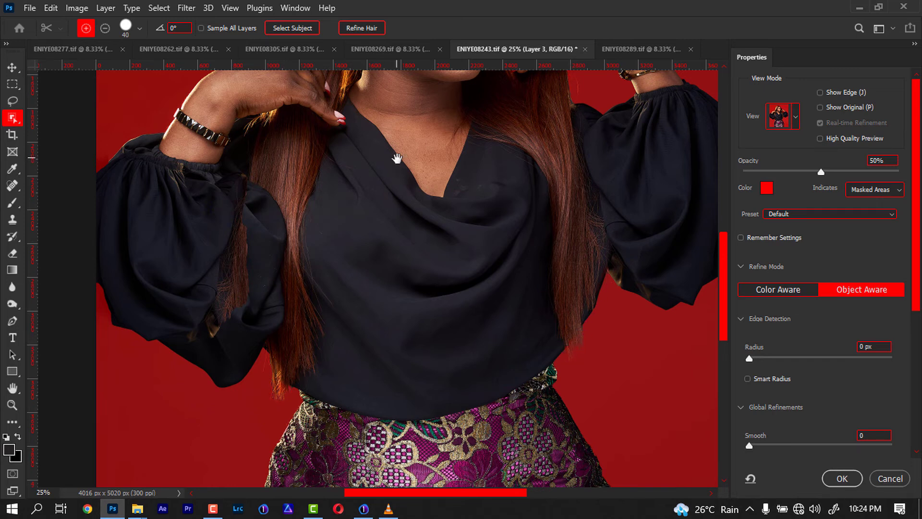
{"action": "scroll", "coordinate": [402, 239], "scroll_direction": "up", "scroll_amount": 5}
{"action": "key", "text": "bracketright"}
{"action": "key", "text": "bracketright"}
{"action": "key", "text": "bracketright"}
Brush the Refine Edge tool along the hair edges at the top and side of the head, then apply Select and Mask.
{"action": "mouse_move", "coordinate": [420, 120]}
{"action": "left_mouse_down"}
{"action": "mouse_move", "coordinate": [386, 124]}
{"action": "mouse_move", "coordinate": [331, 172]}
{"action": "mouse_move", "coordinate": [300, 292]}
{"action": "mouse_move", "coordinate": [287, 307]}
{"action": "left_mouse_up"}
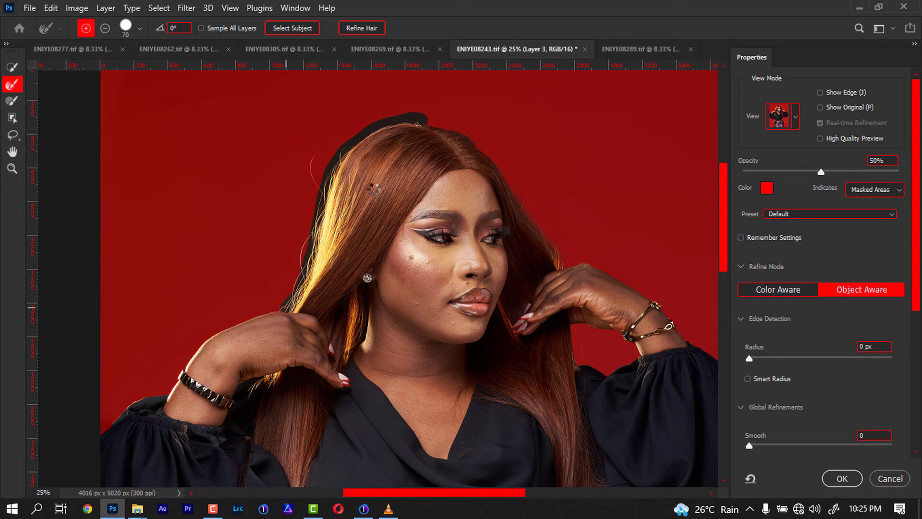
{"action": "mouse_move", "coordinate": [562, 265]}
{"action": "left_mouse_down"}
{"action": "mouse_move", "coordinate": [502, 169]}
{"action": "mouse_move", "coordinate": [459, 129]}
{"action": "left_mouse_up"}
{"action": "left_click_drag", "start_coordinate": [437, 125], "coordinate": [418, 122]}
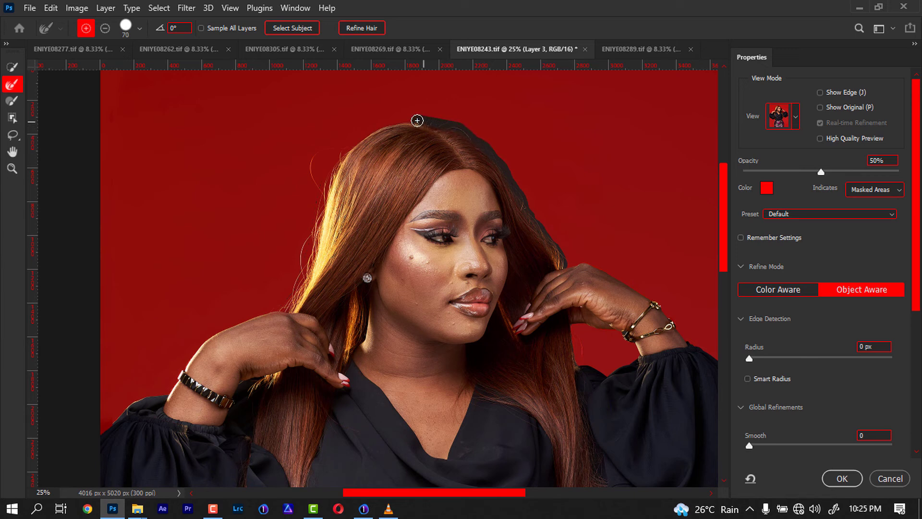
{"action": "left_click_drag", "start_coordinate": [578, 330], "coordinate": [574, 360]}
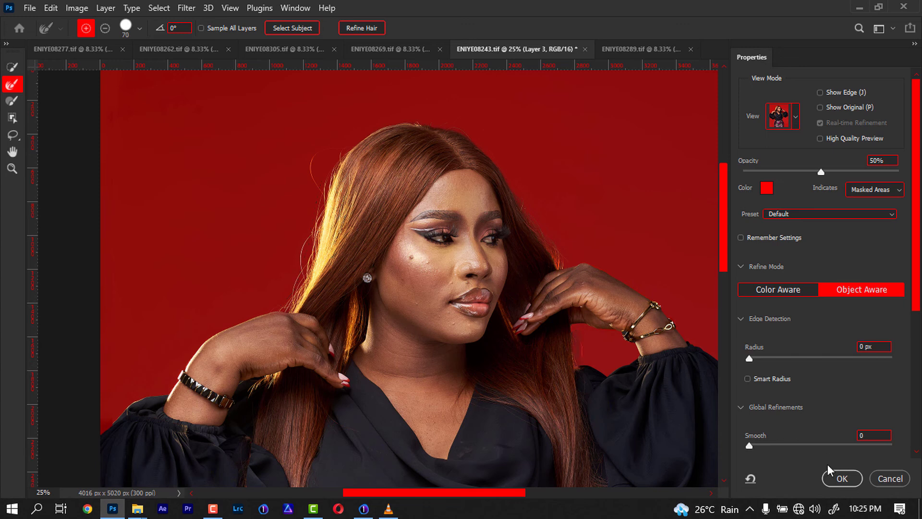
{"action": "left_click", "coordinate": [841, 479]}
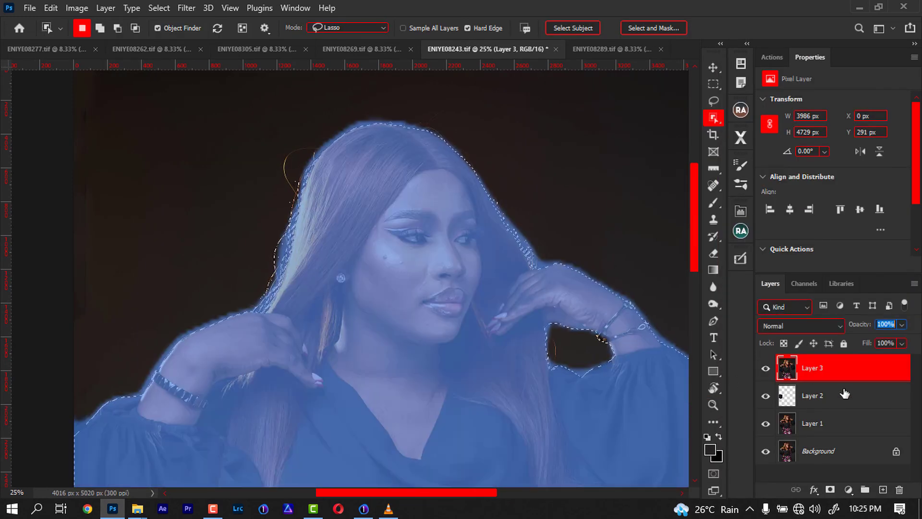
Copy the selected Layer 3 twice onto new layers and show only the Layer 3 copy layer.
{"action": "left_click", "coordinate": [856, 339]}
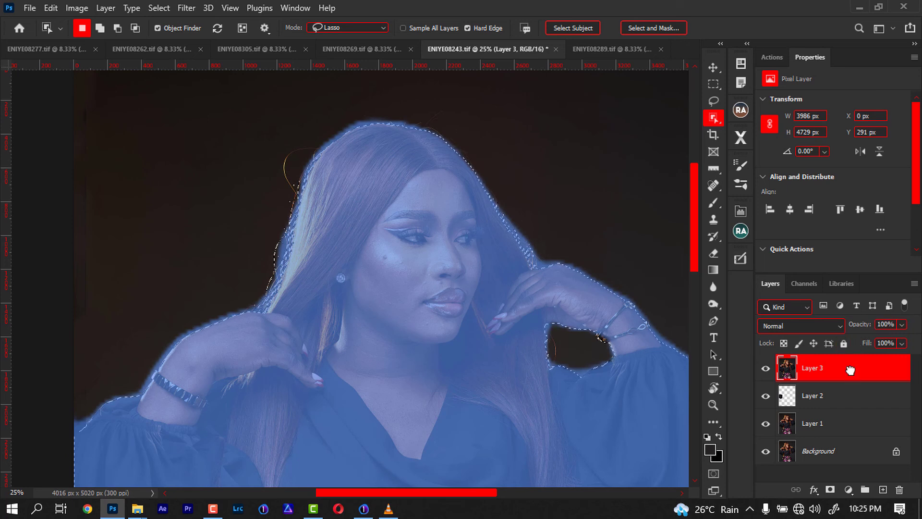
{"action": "key", "text": "ctrl+j"}
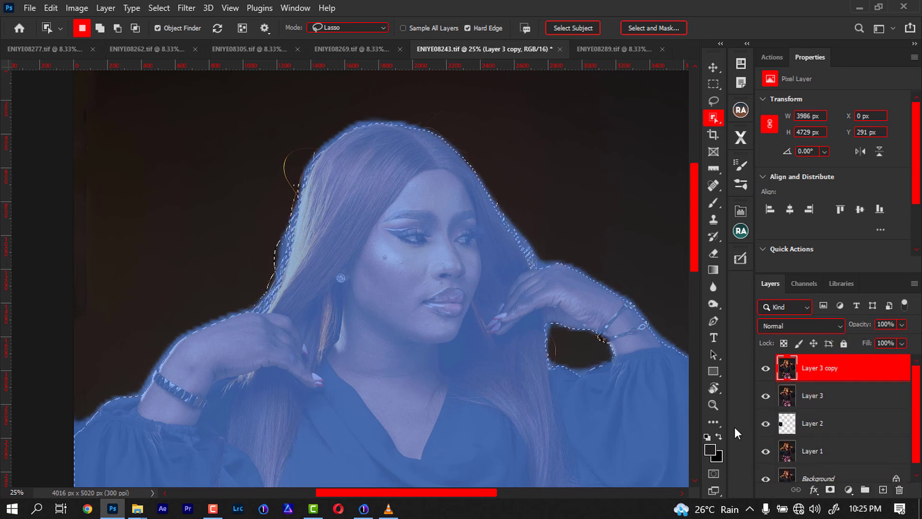
{"action": "key", "text": "ctrl+j"}
{"action": "left_click", "coordinate": [819, 395]}
{"action": "left_click", "coordinate": [767, 400], "text": "alt"}
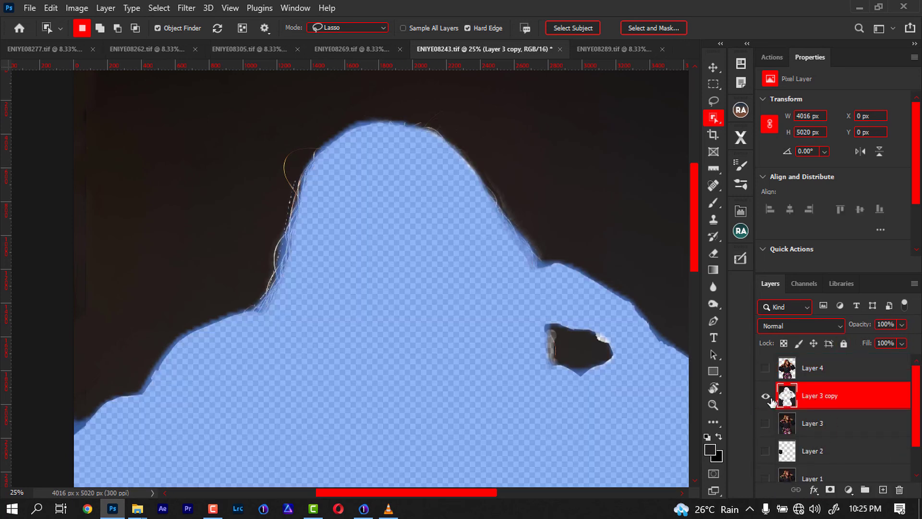
Pick the Brush tool to paint on the Layer 3 copy layer.
{"action": "scroll", "coordinate": [668, 426], "scroll_direction": "down", "scroll_amount": 3}
{"action": "scroll", "coordinate": [668, 426], "scroll_direction": "down", "scroll_amount": 1}
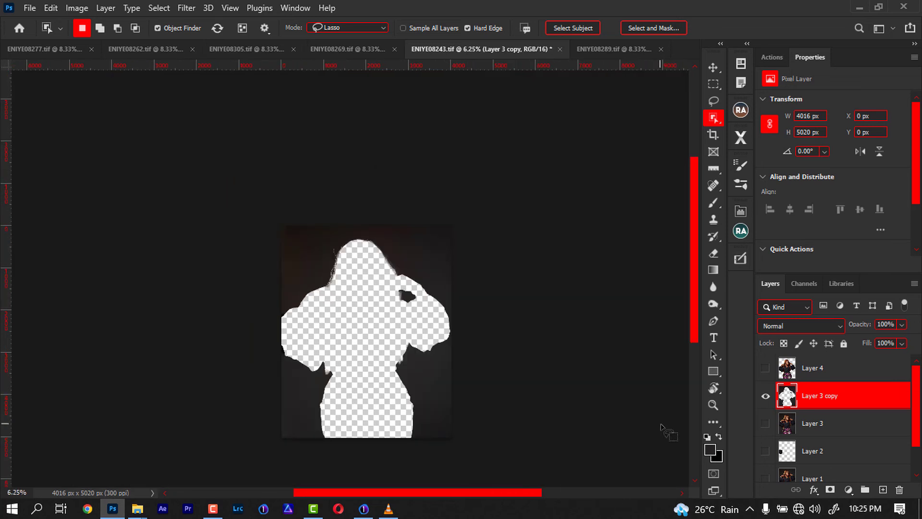
{"action": "key", "text": "b"}
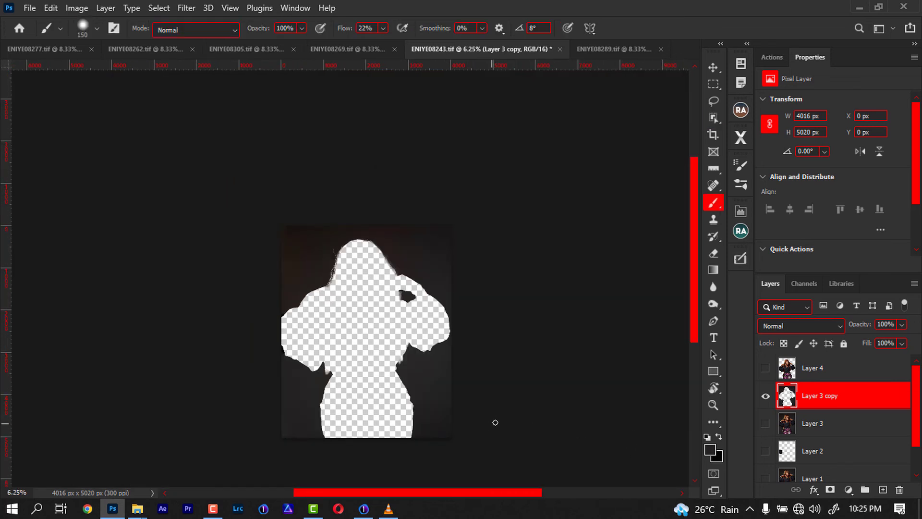